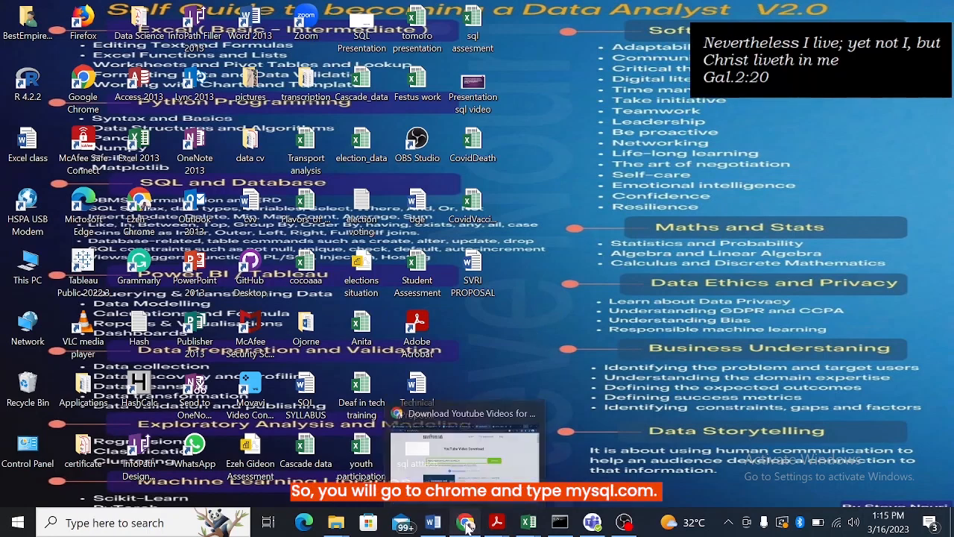
- Switch to Chrome and open mysql.com in a new tab
left_click(467, 526)
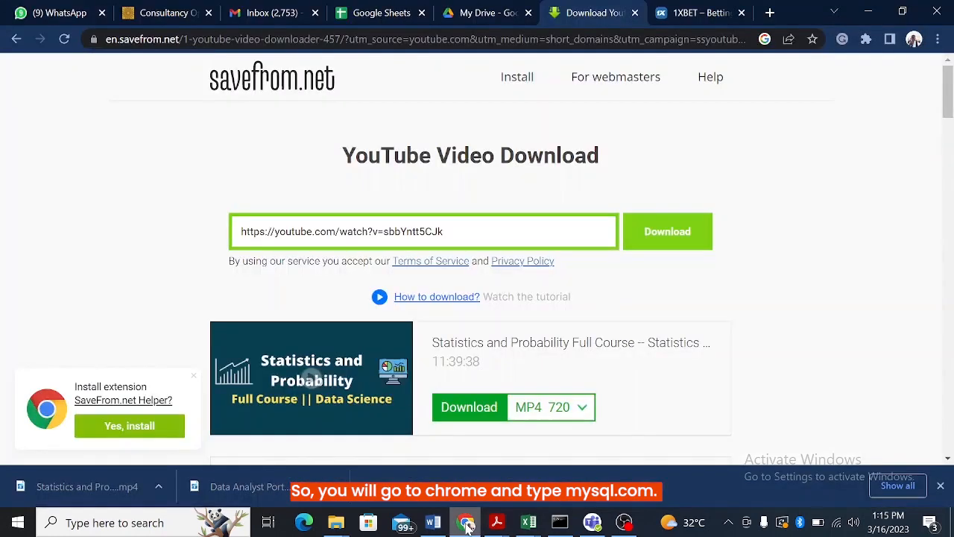
left_click(771, 13)
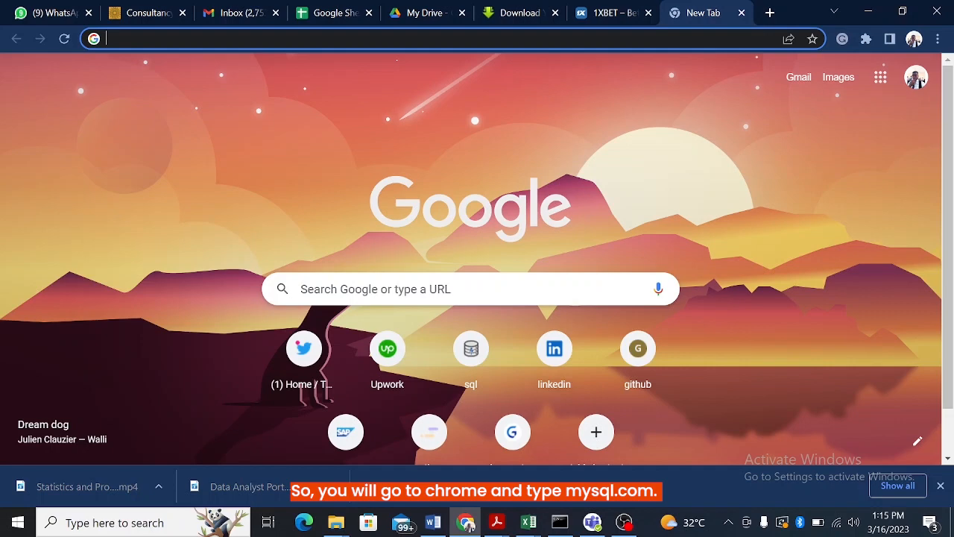
type("my")
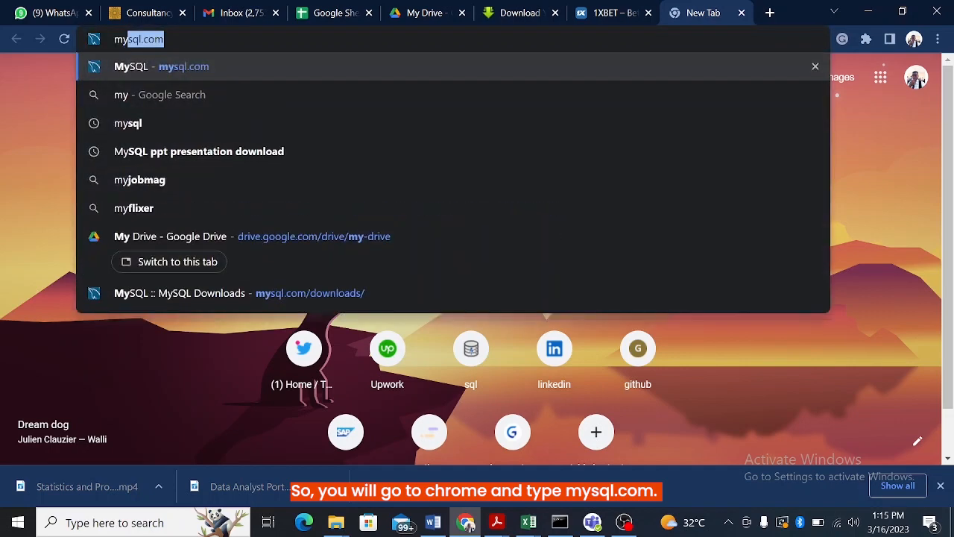
key("Return")
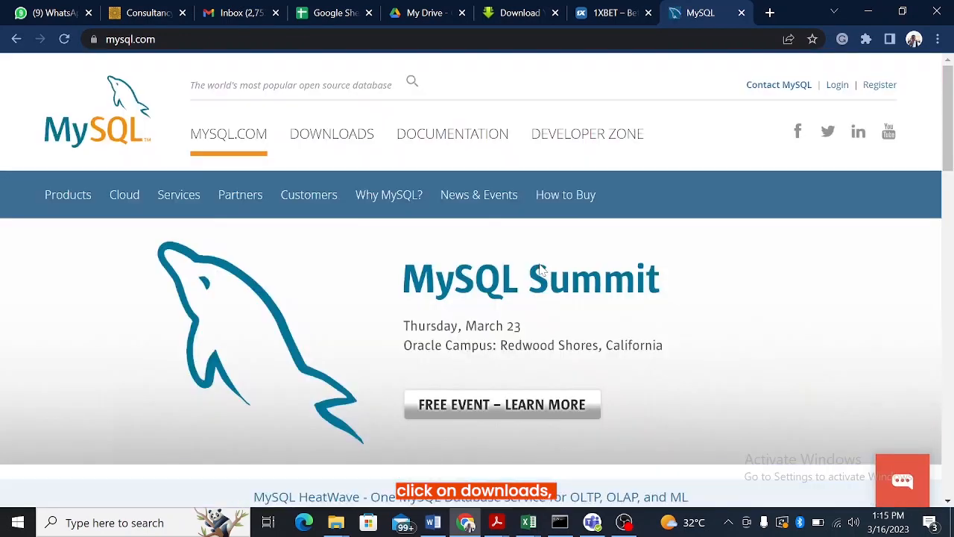
- Find MySQL Installer for Windows among the MySQL Community (GPL) downloads and request the 437.3M MSI installer, version 8.0.32
left_click(322, 145)
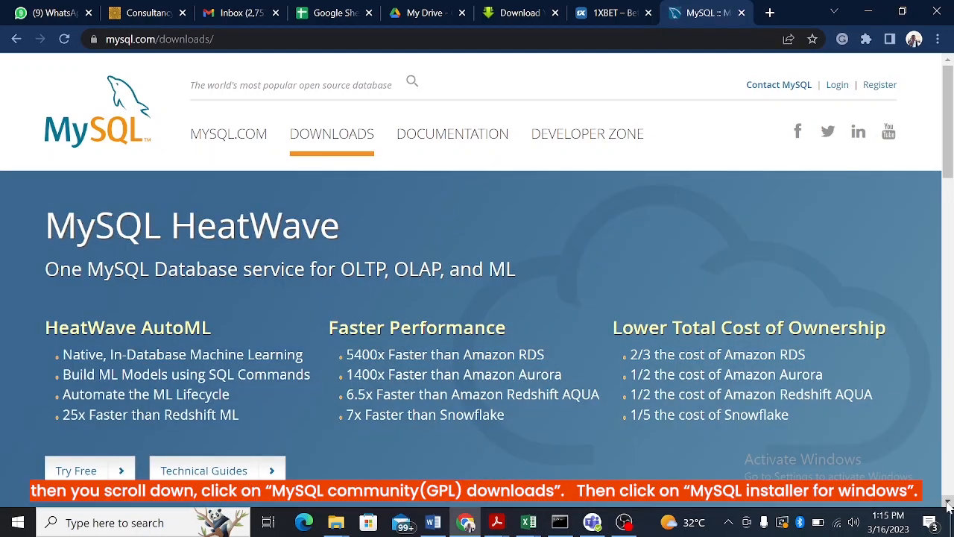
scroll(948, 504, "down", 7)
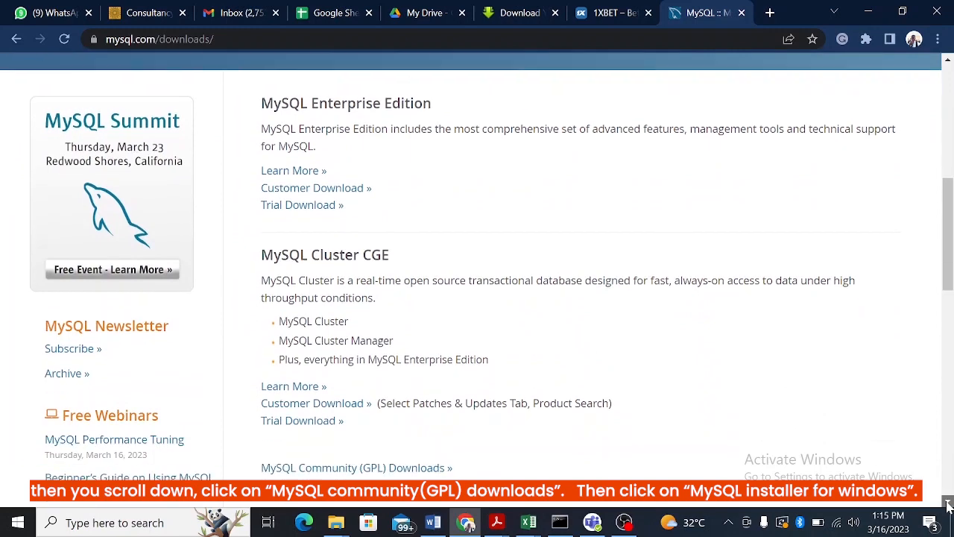
scroll(948, 504, "down", 1)
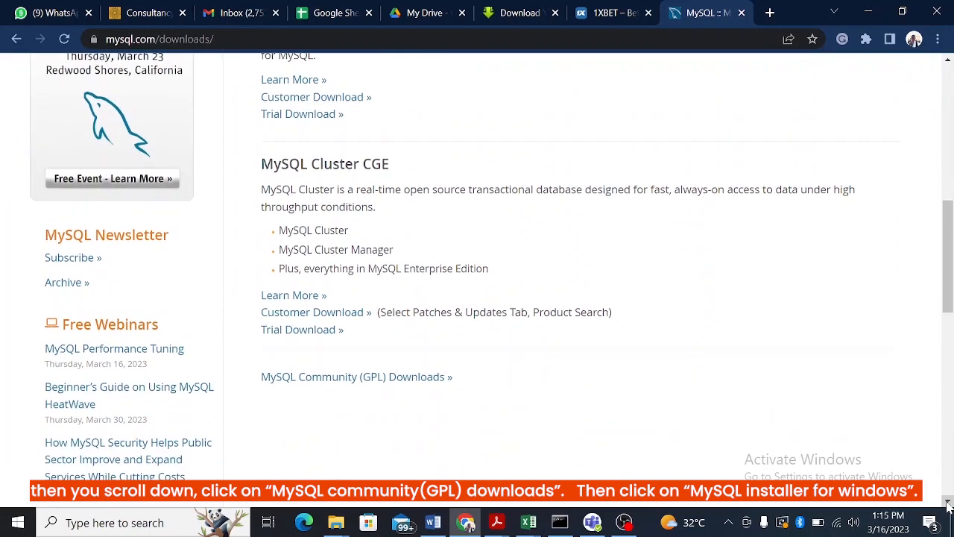
left_click(314, 384)
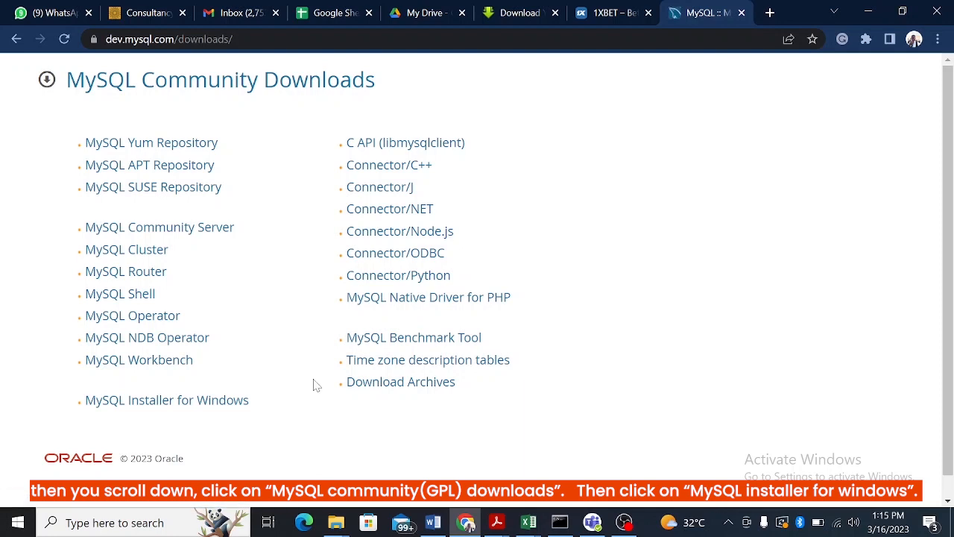
left_click(136, 407)
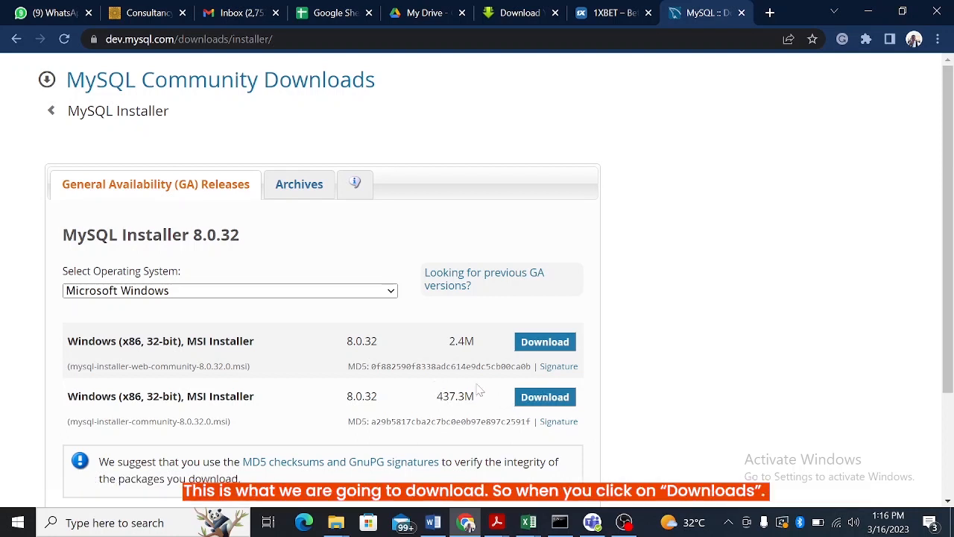
left_click(545, 397)
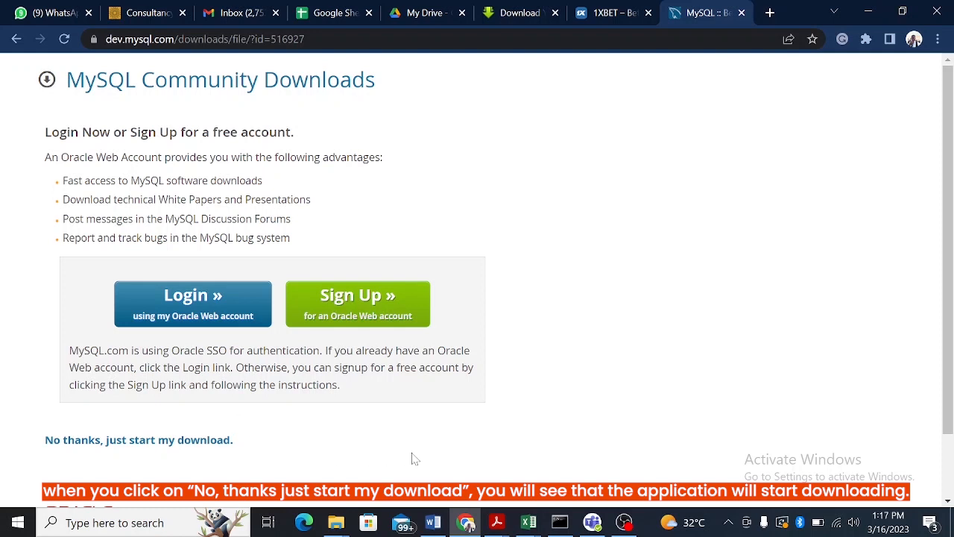
- Switch to File Explorer's Downloads folder and start installing mysql-installer-community-8.0.32.0
left_click(337, 529)
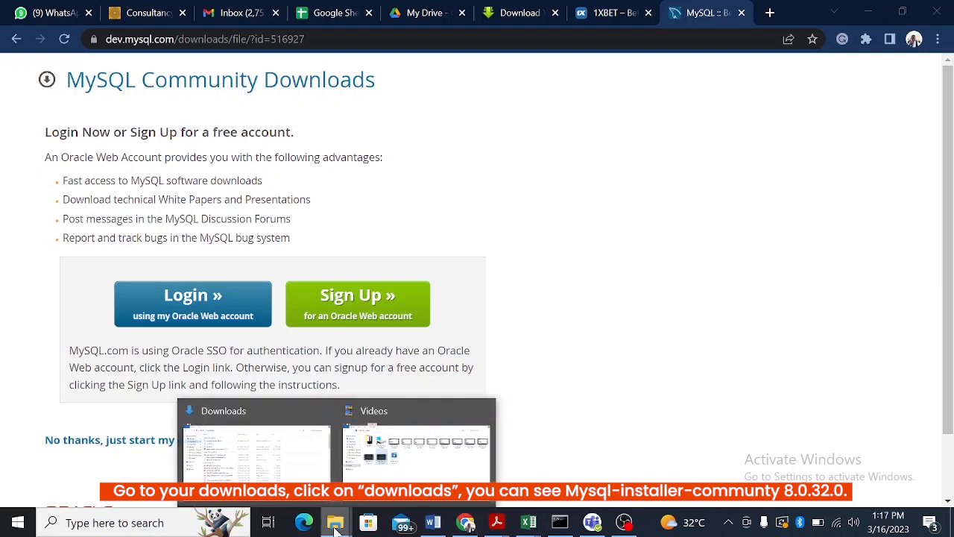
left_click(293, 466)
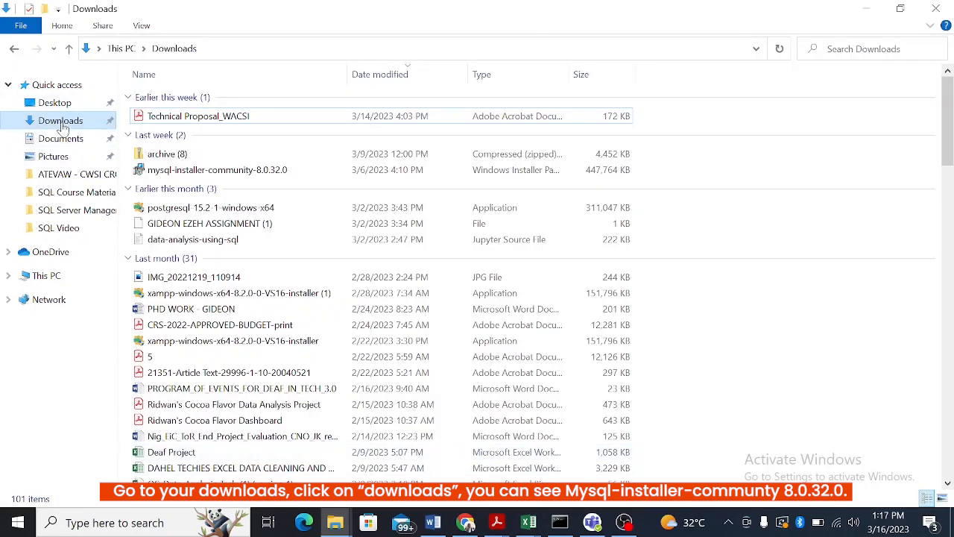
left_click(62, 122)
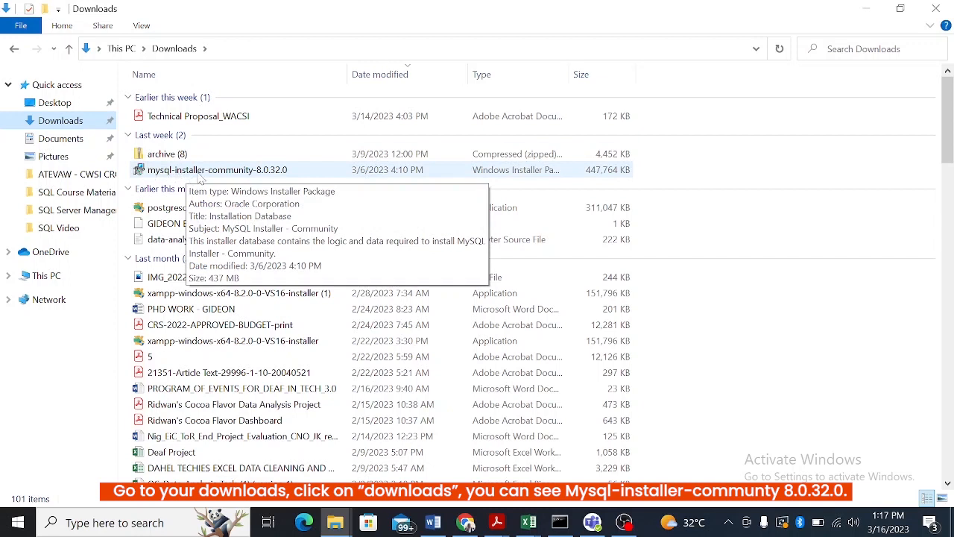
left_click(280, 176)
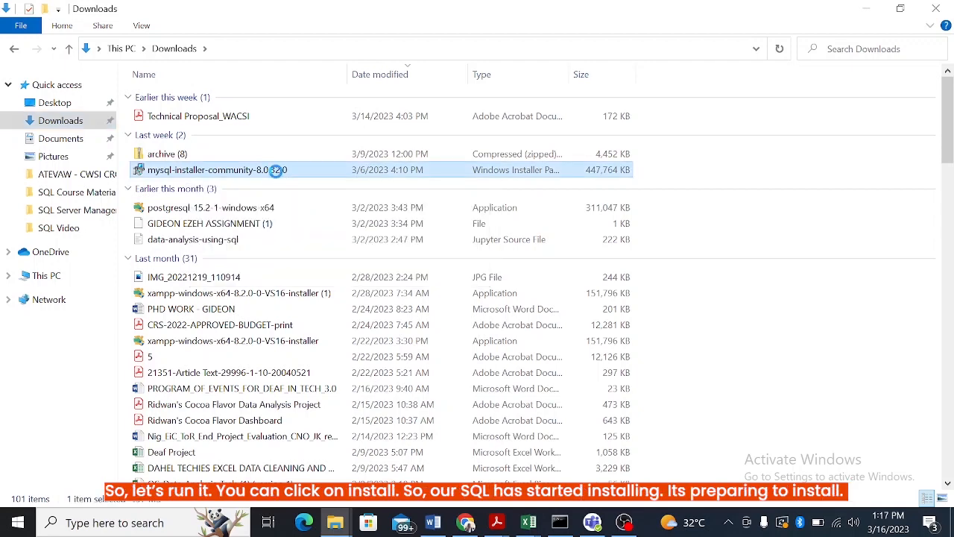
right_click(279, 177)
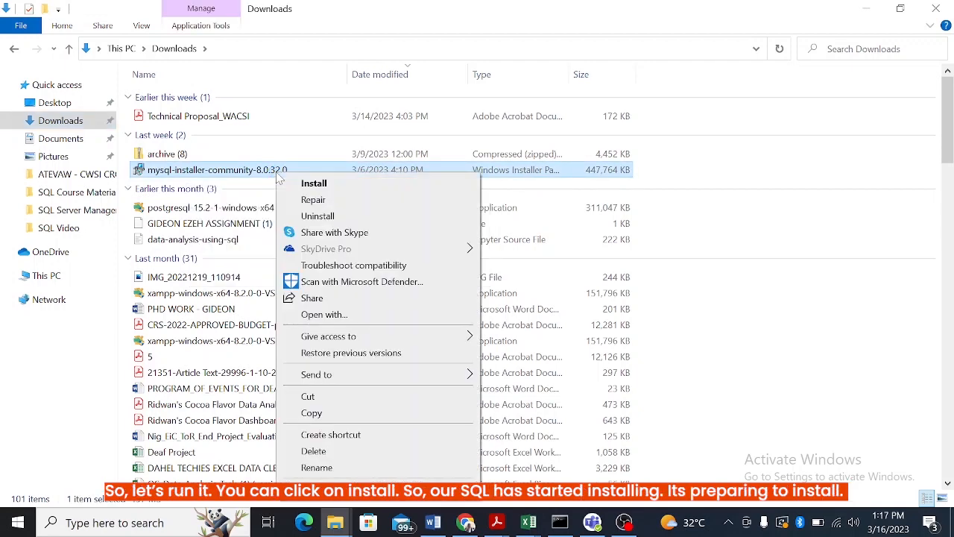
left_click(313, 184)
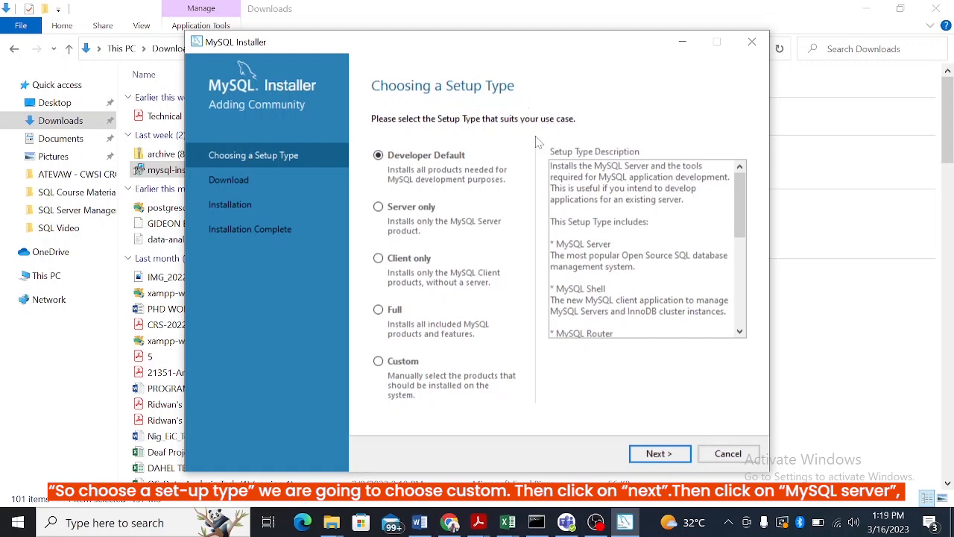
- Choose the Custom setup type and add MySQL Server 8.0.32 - X64 to the products to be installed
left_click(378, 362)
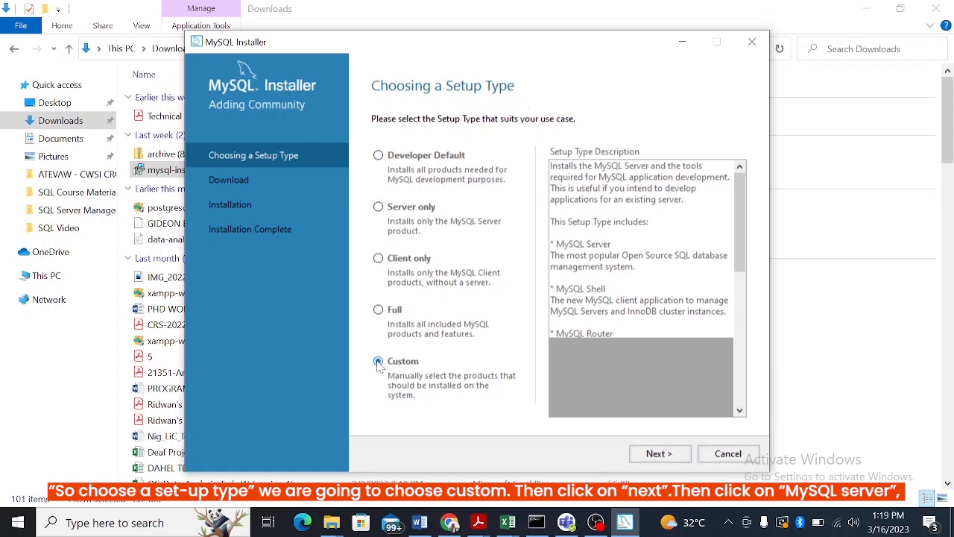
left_click(659, 454)
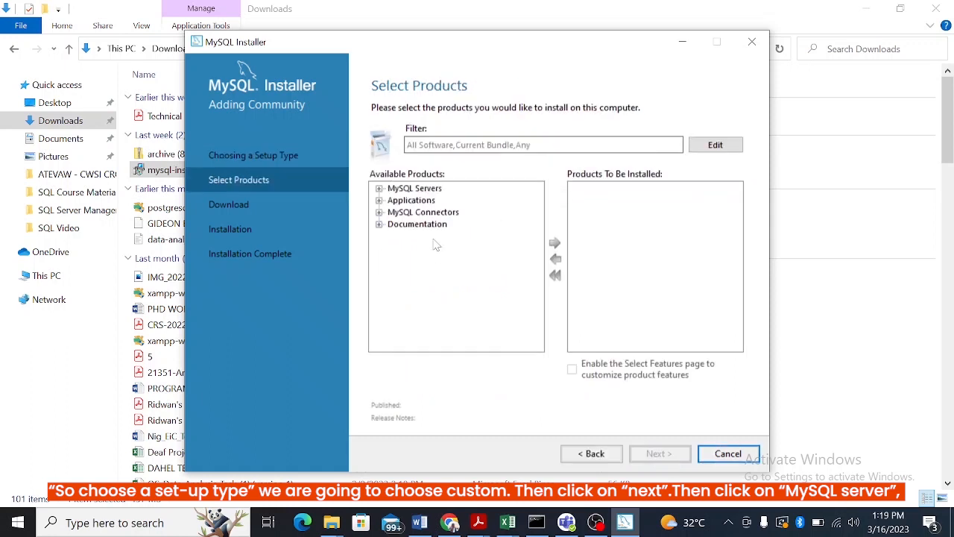
left_click(379, 188)
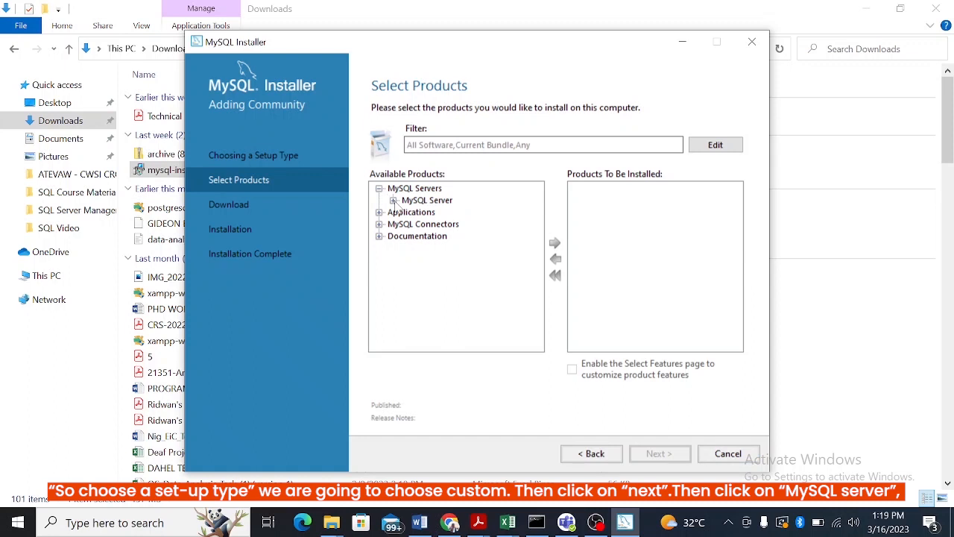
left_click(392, 200)
left_click(408, 213)
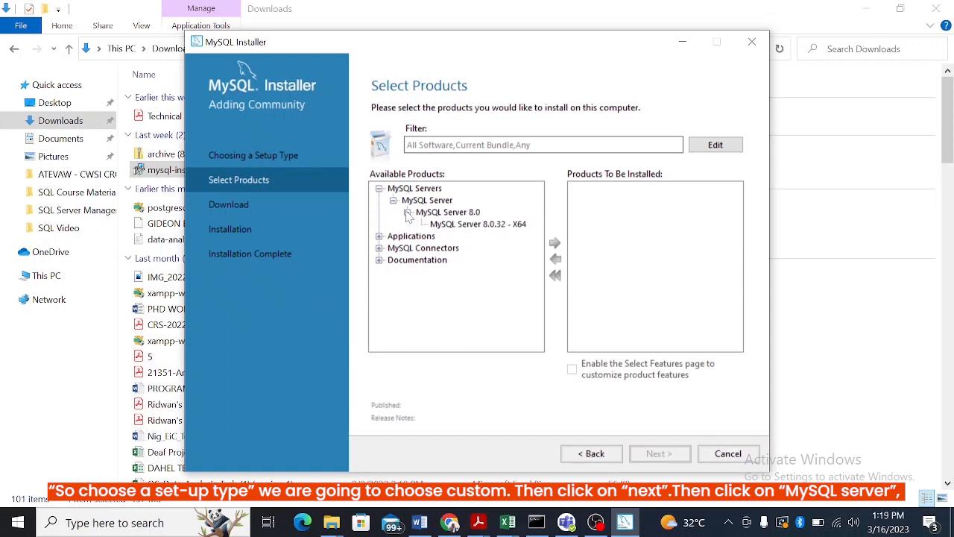
left_click(472, 225)
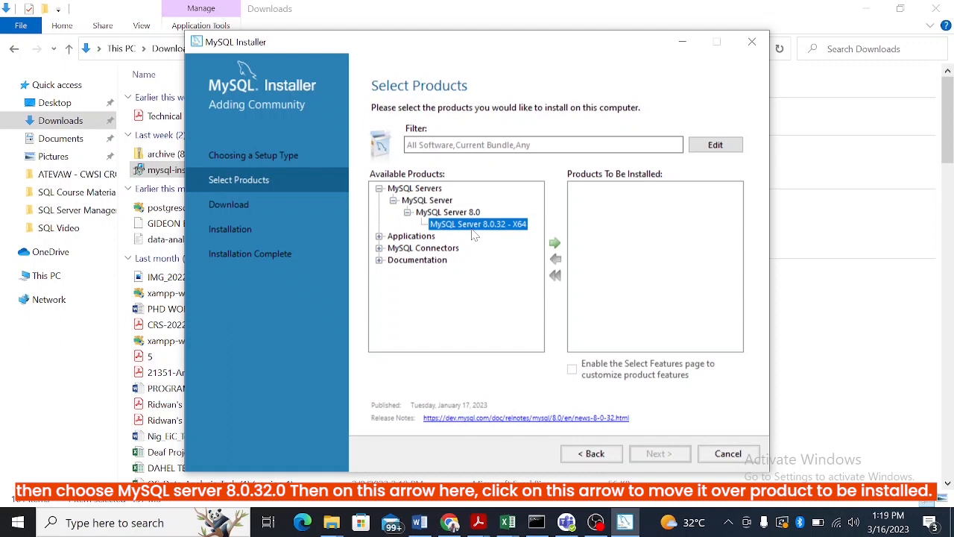
left_click(555, 244)
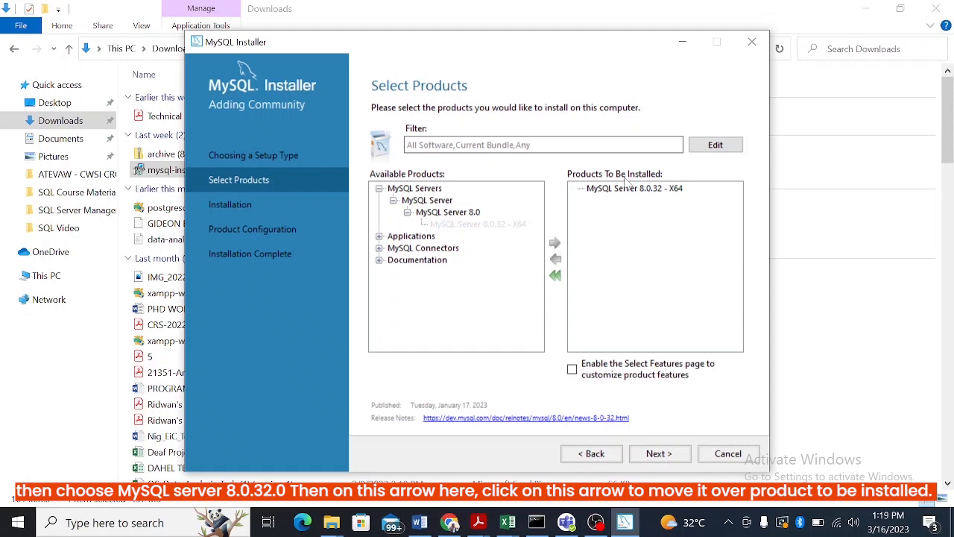
- Add MySQL Workbench 8.0.32 - X64 from the applications to the products to be installed
left_click(380, 236)
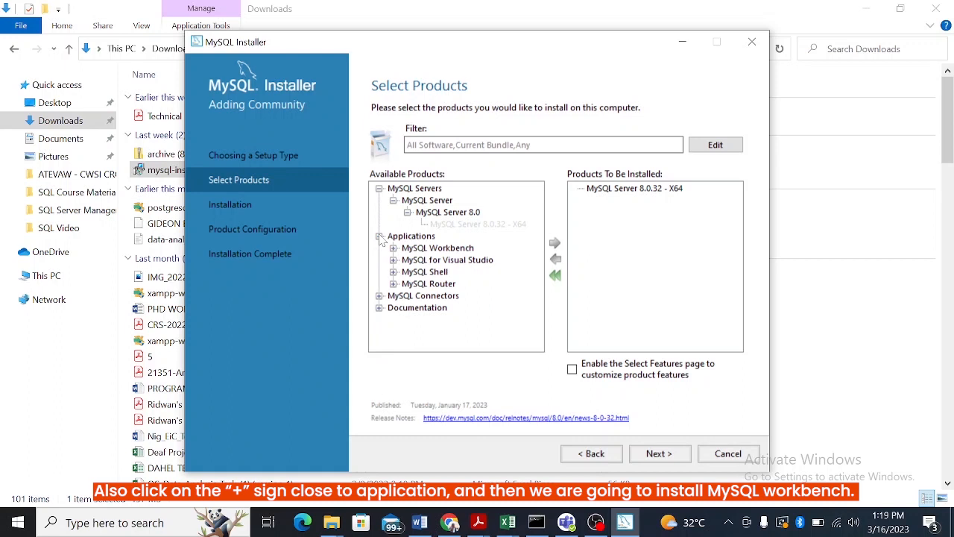
left_click(393, 249)
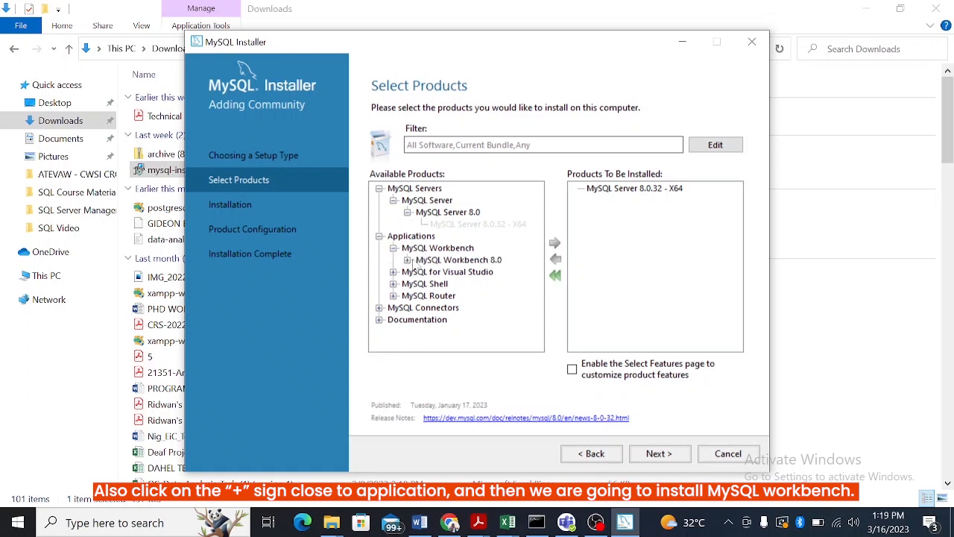
left_click(408, 261)
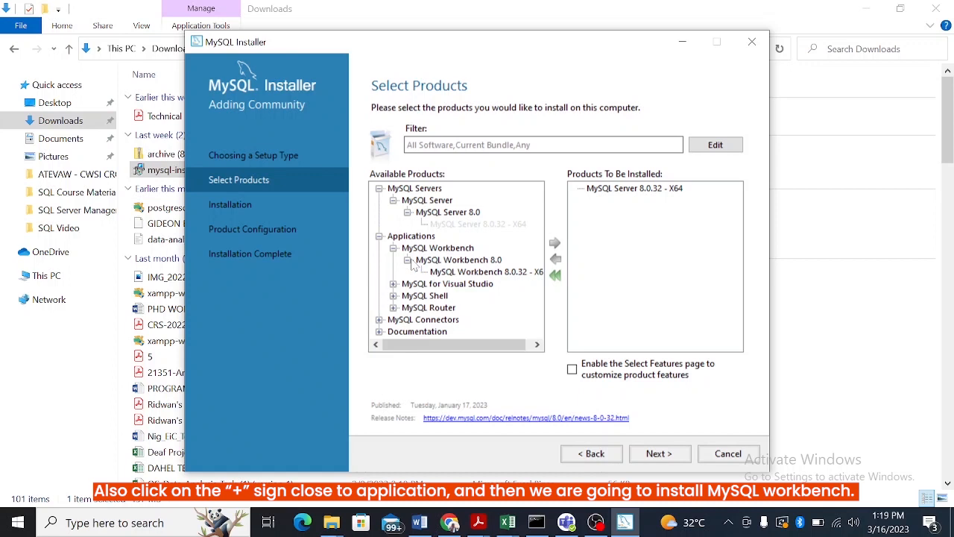
left_click(470, 272)
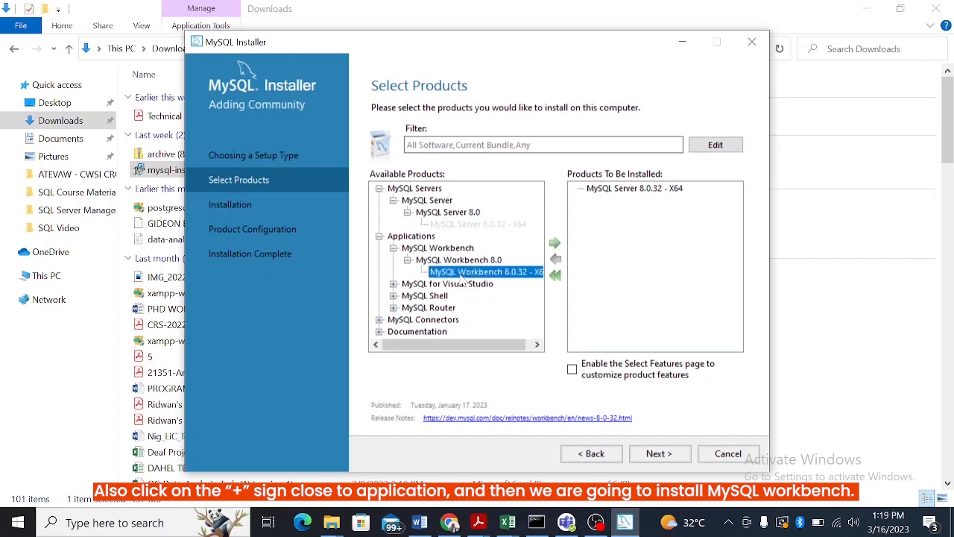
left_click(557, 244)
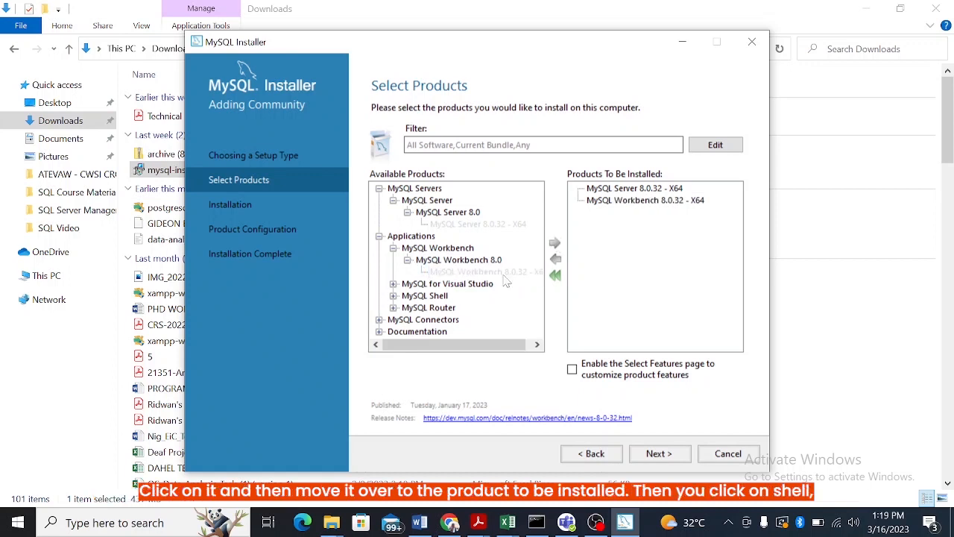
- Add MySQL Shell 8.0.32 - X64 to the products to be installed
left_click(393, 296)
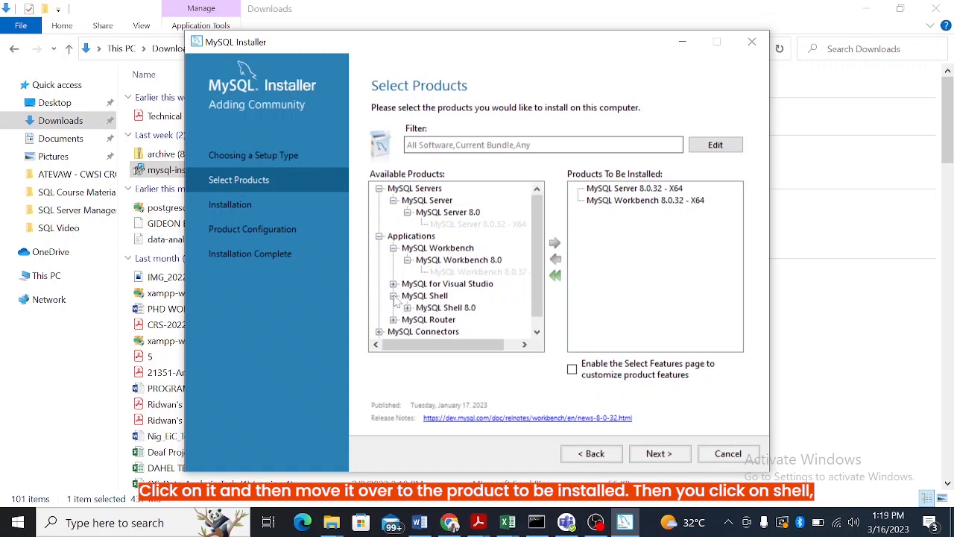
left_click(407, 307)
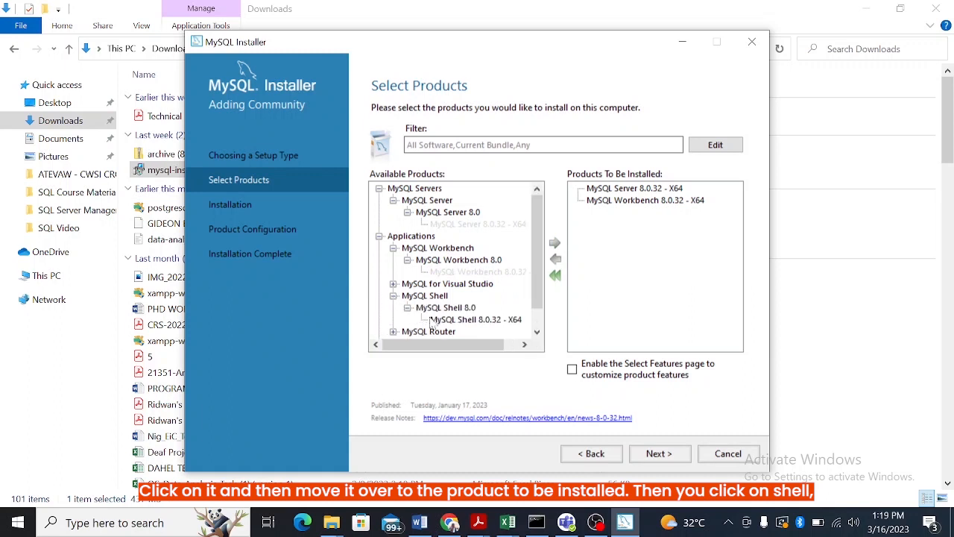
left_click(459, 320)
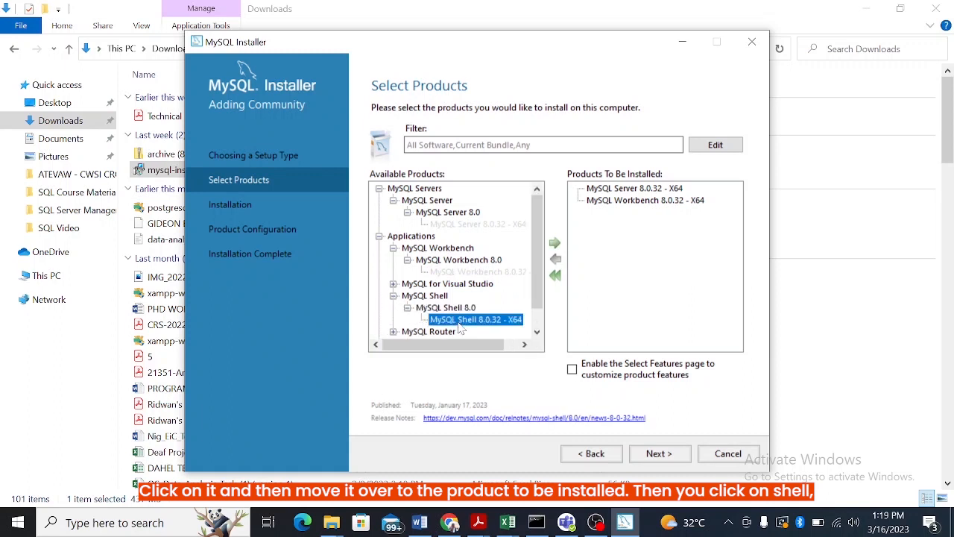
left_click(556, 243)
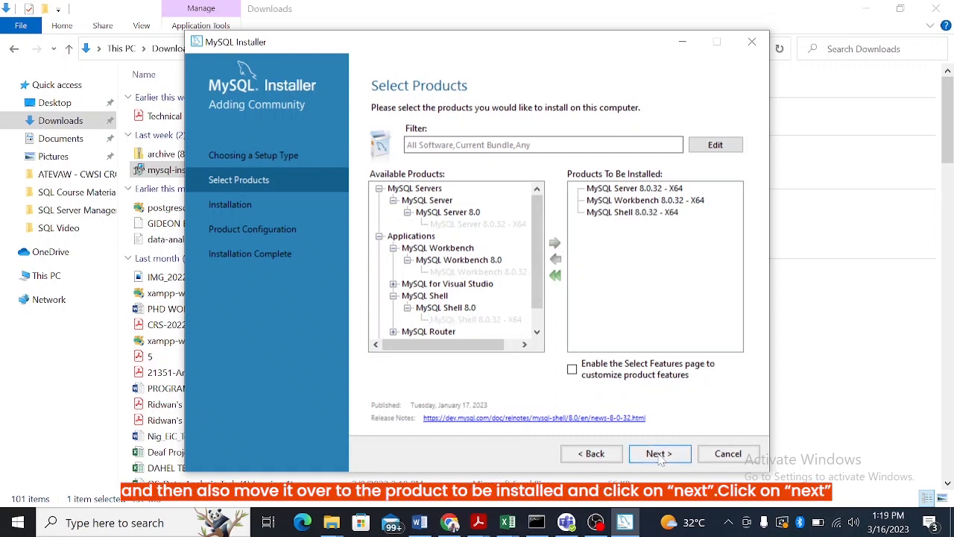
- Accept the existing install and data paths, install the selected MySQL products, and proceed to product configuration
left_click(659, 456)
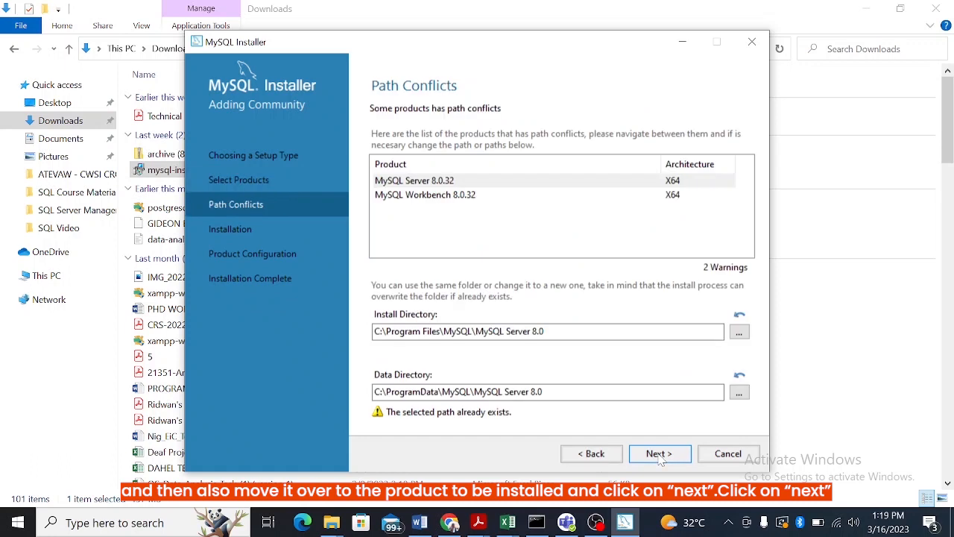
left_click(660, 456)
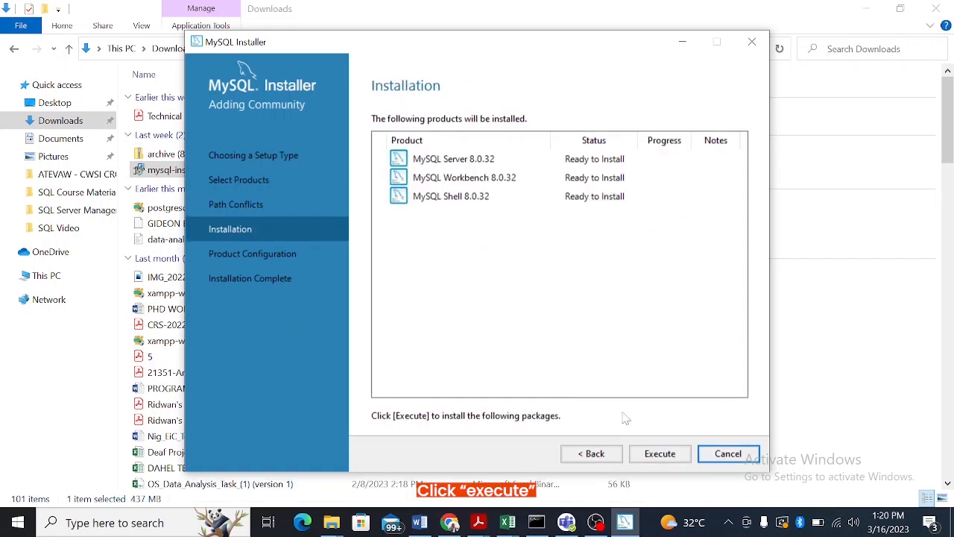
left_click(659, 454)
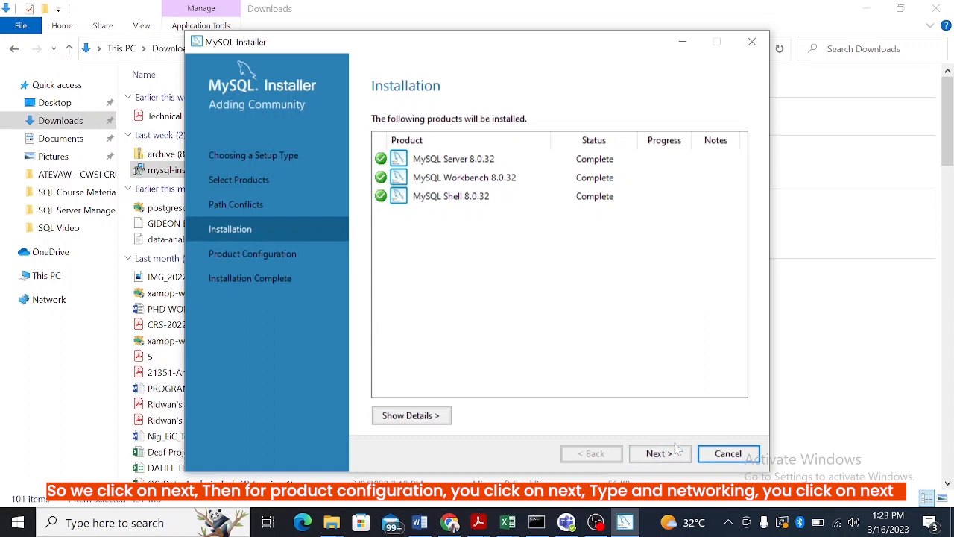
left_click(662, 457)
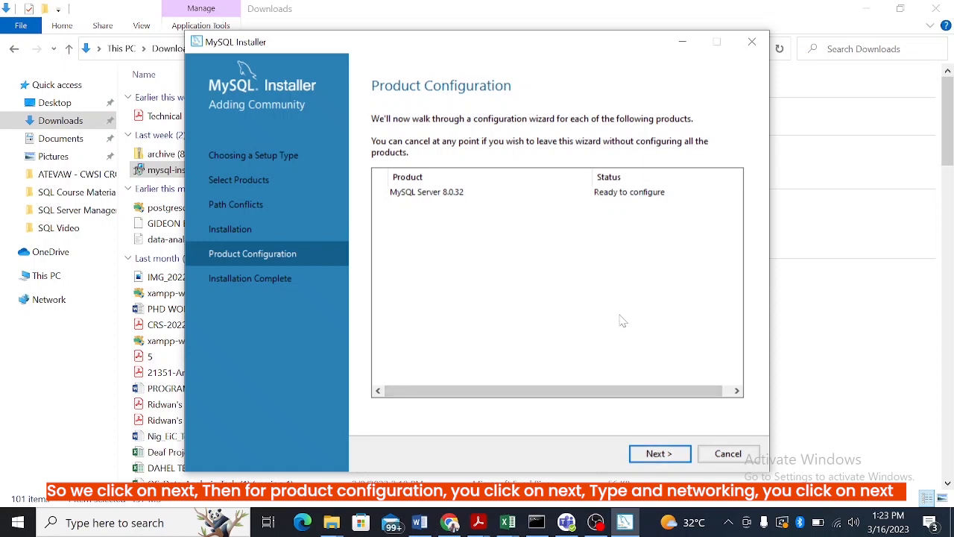
- Accept the Development Computer configuration with TCP/IP port 3306 and strong password encryption for MySQL Server 8.0.32
left_click(651, 454)
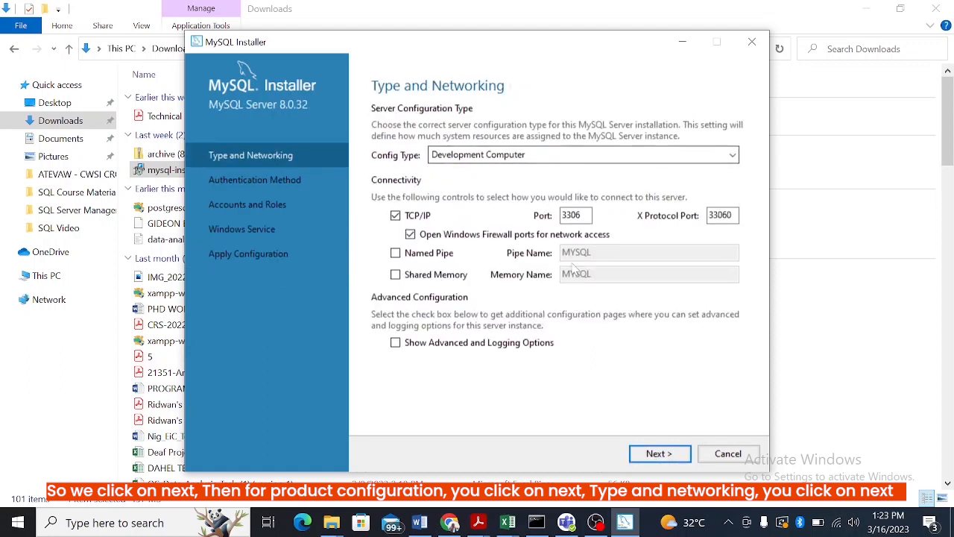
left_click(651, 454)
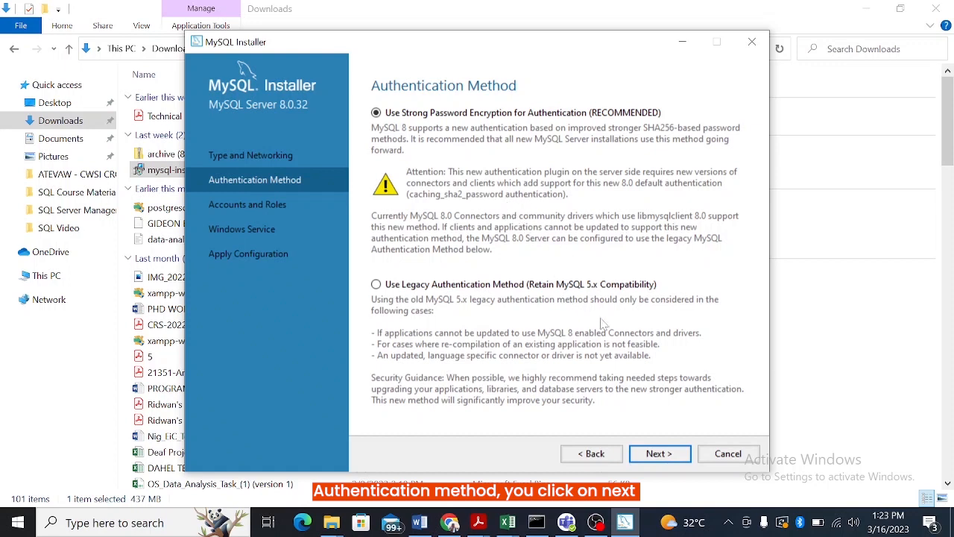
left_click(659, 454)
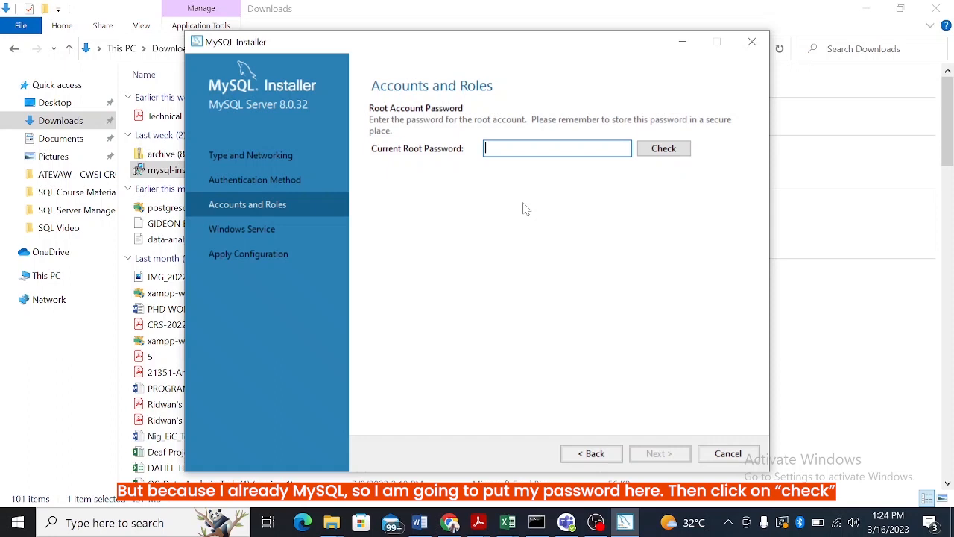
- Enter the current root account password, check it, and proceed to the Windows service settings
type("*********")
left_click(663, 148)
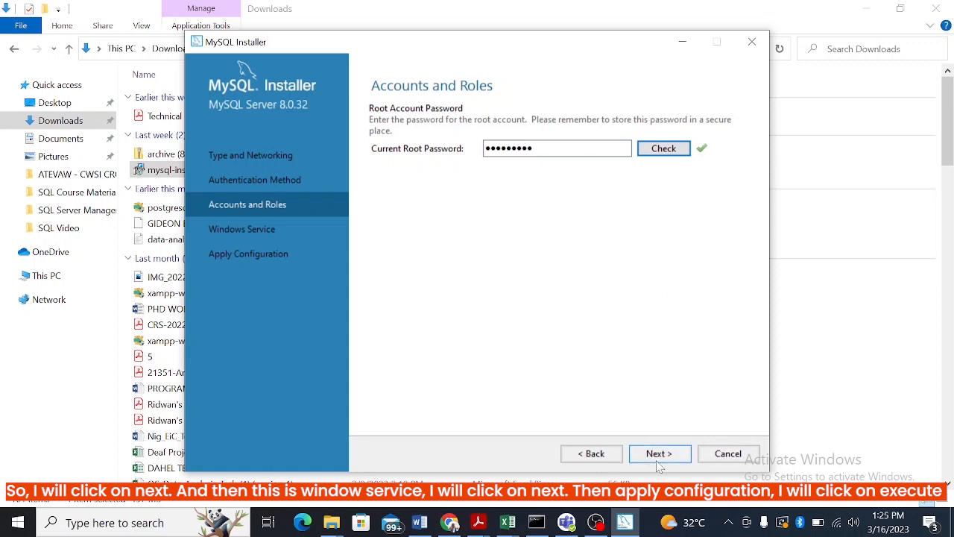
left_click(659, 456)
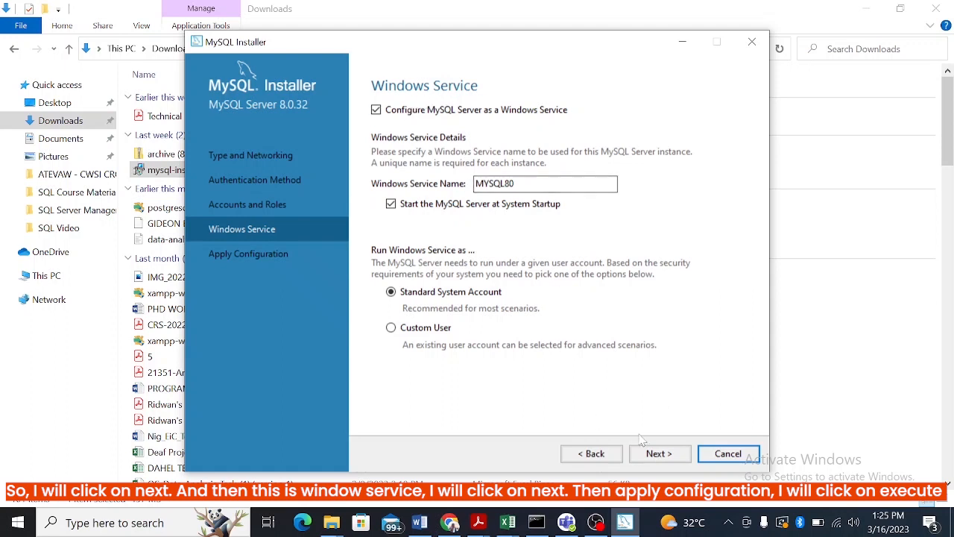
- Accept the MYSQL80 Windows service under the Standard System Account and apply the server configuration
left_click(657, 455)
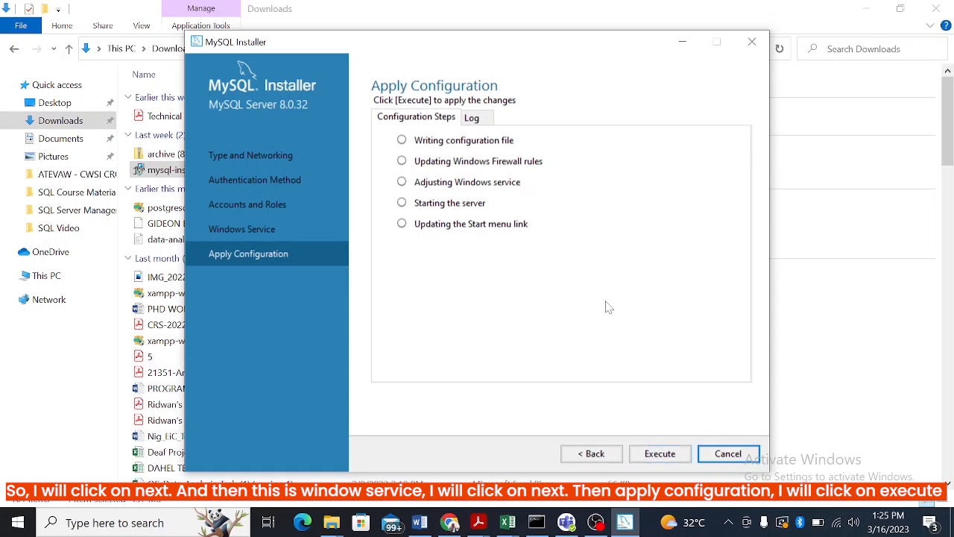
left_click(659, 454)
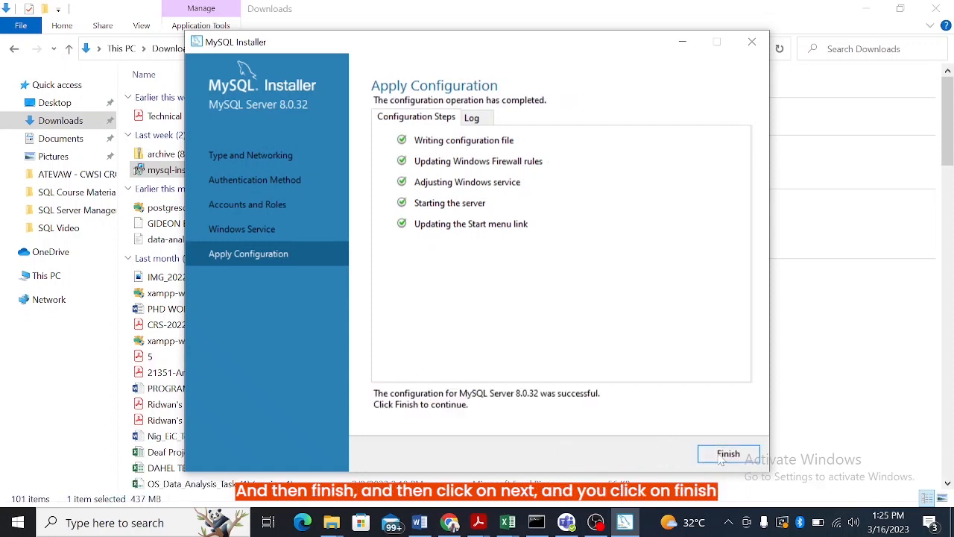
left_click(723, 454)
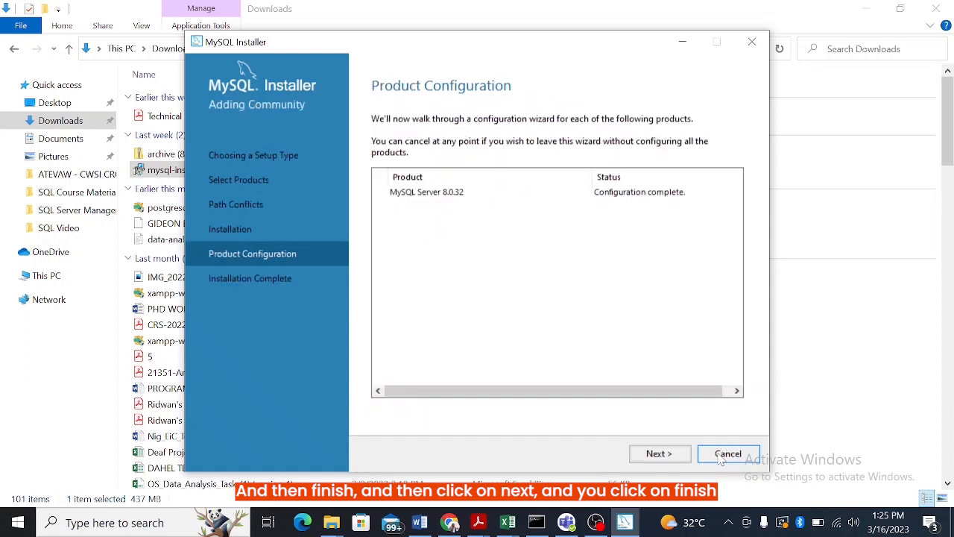
- Finish the installation with MySQL Workbench and MySQL Shell set to start, and open the Local instance MySQL80 connection in Workbench
left_click(659, 454)
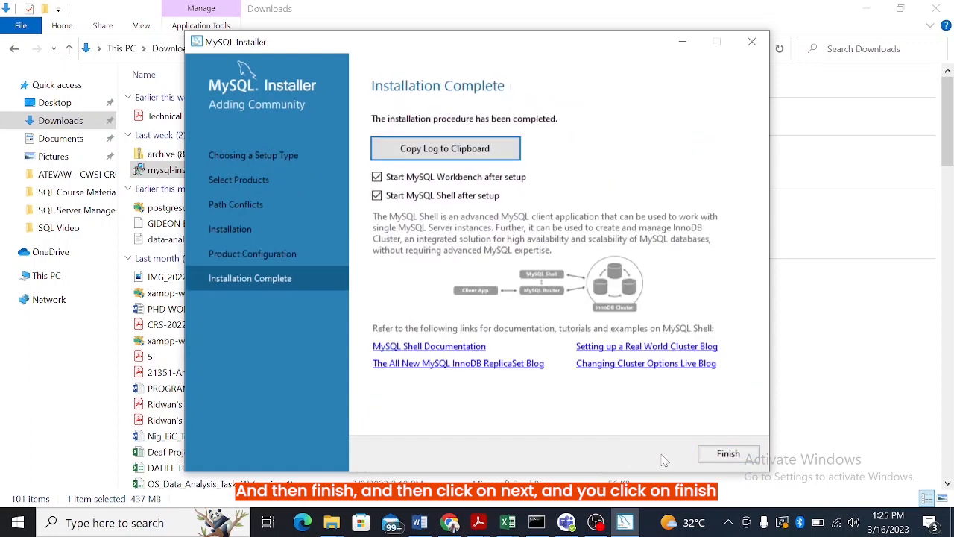
left_click(727, 456)
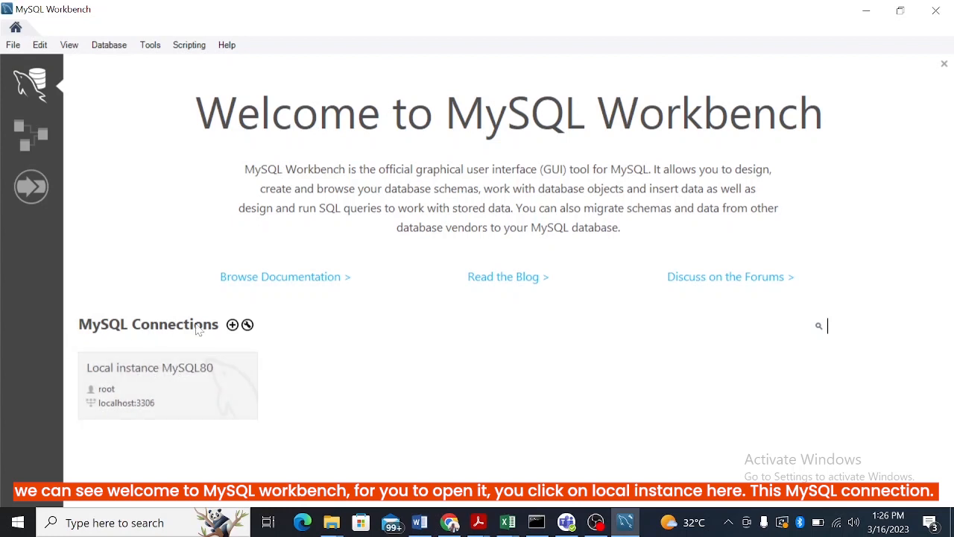
left_click(136, 387)
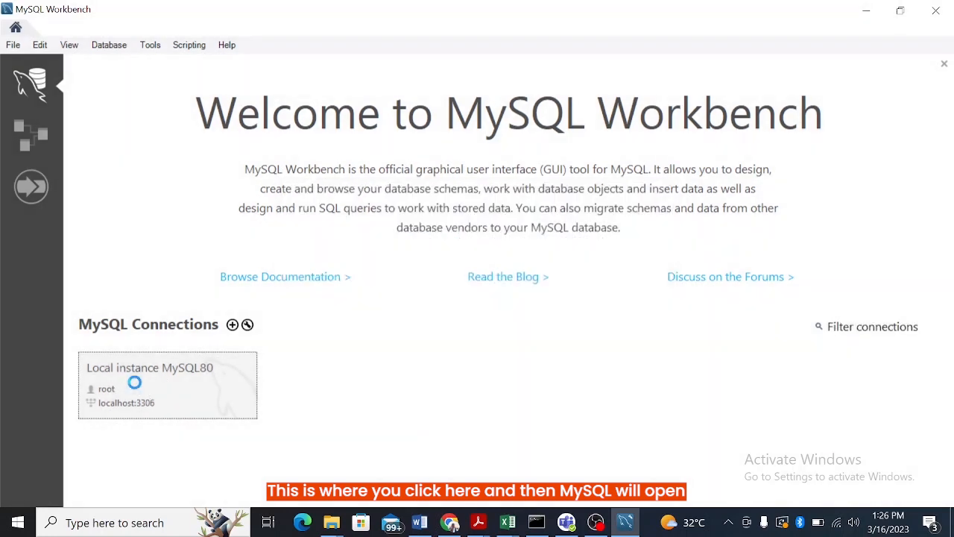